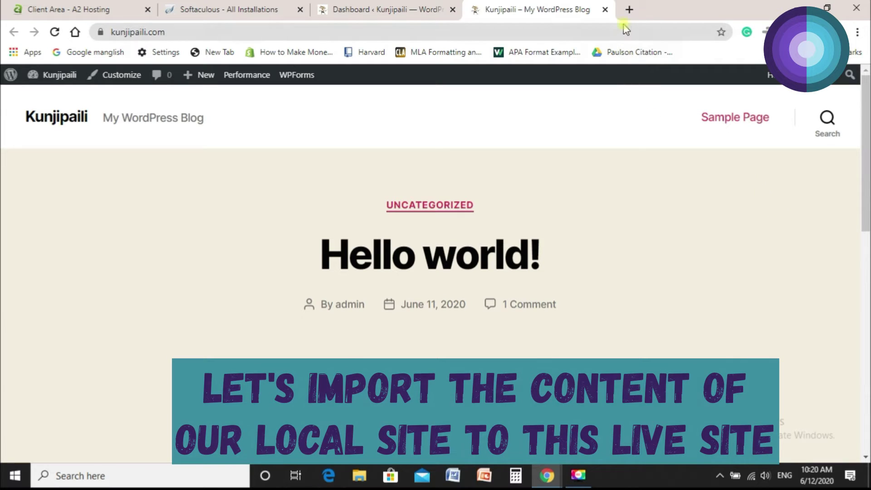
# Load the local WordPress site at 127.0.0.1/wordpress in a new Chrome tab.
pyautogui.click(629, 10)
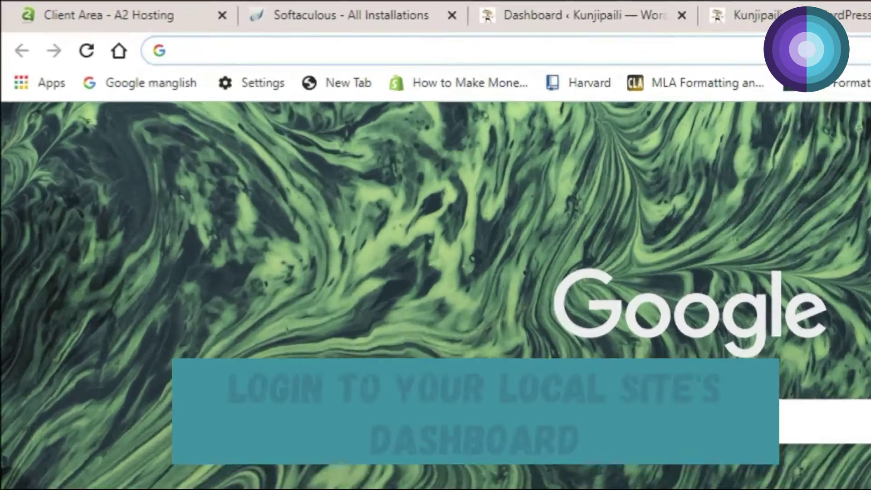
pyautogui.write('12')
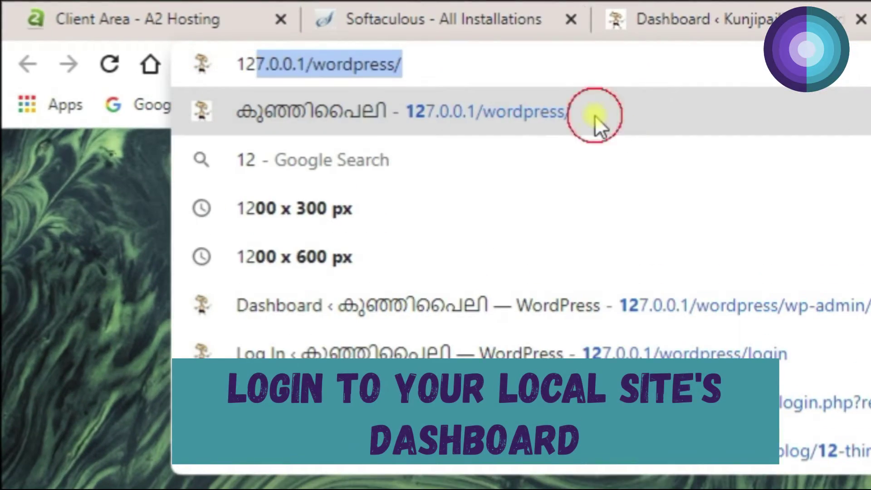
pyautogui.click(598, 124)
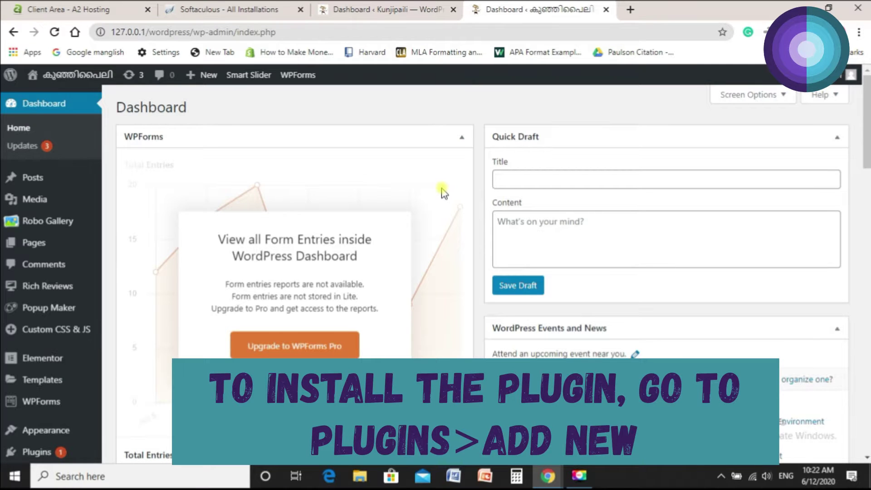
# From Plugins > Add New, find All-in-One WP Migration, then install and activate it.
pyautogui.scroll(-5, 444, 193)
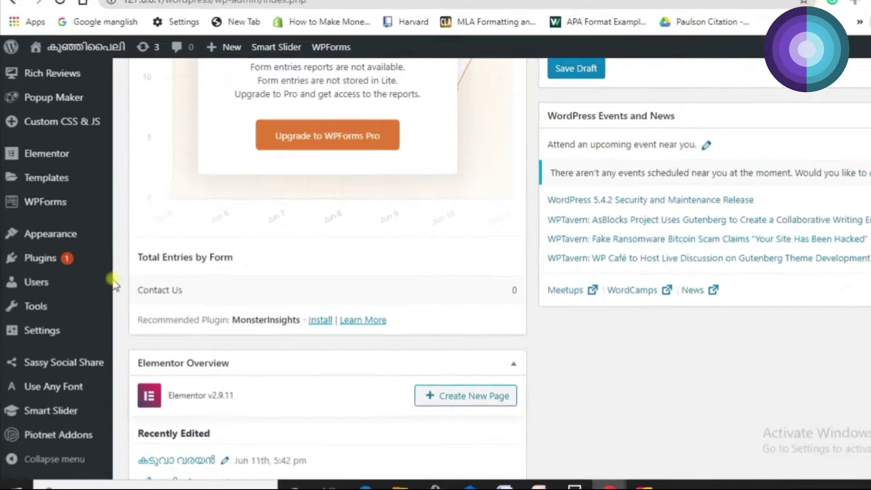
pyautogui.moveTo(91, 267)
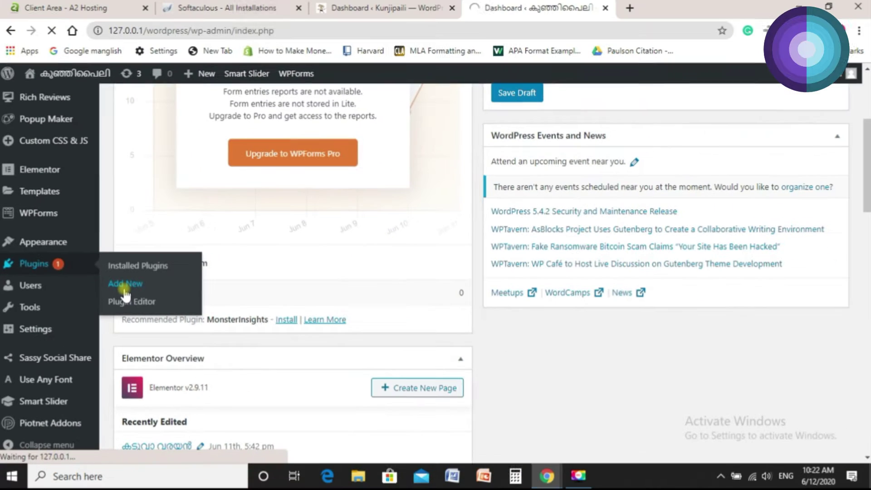
pyautogui.click(268, 256)
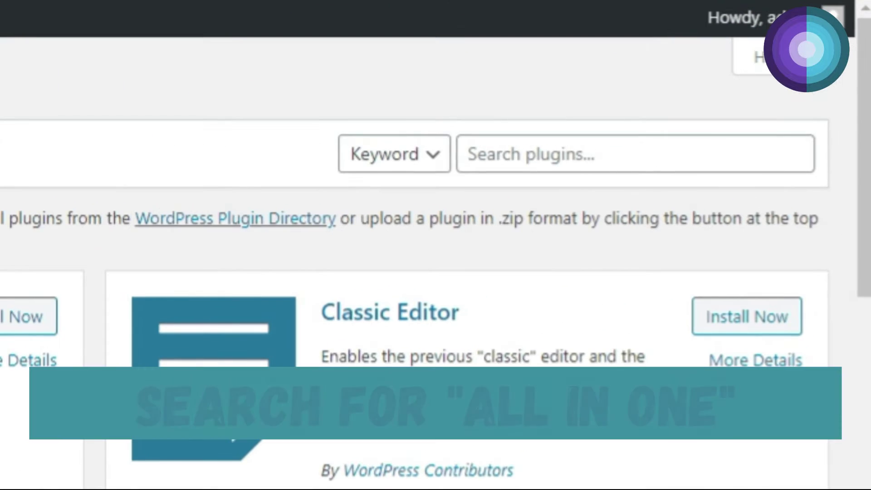
pyautogui.click(622, 157)
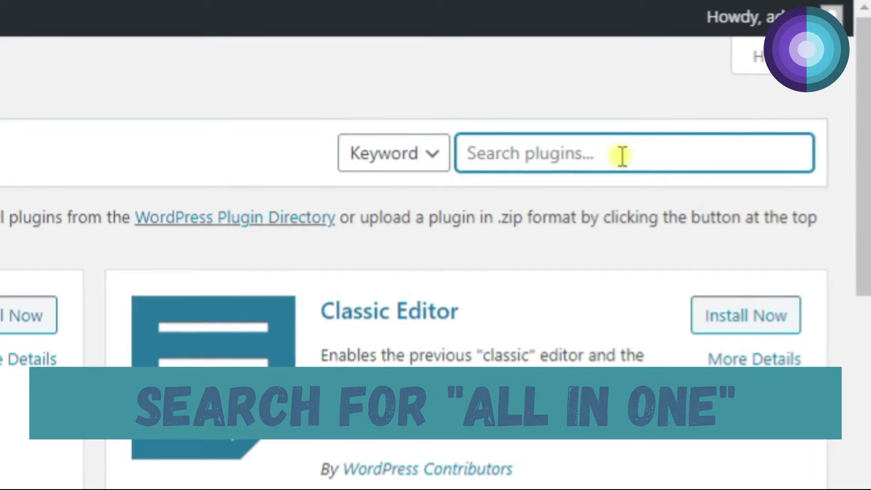
pyautogui.write('all in one')
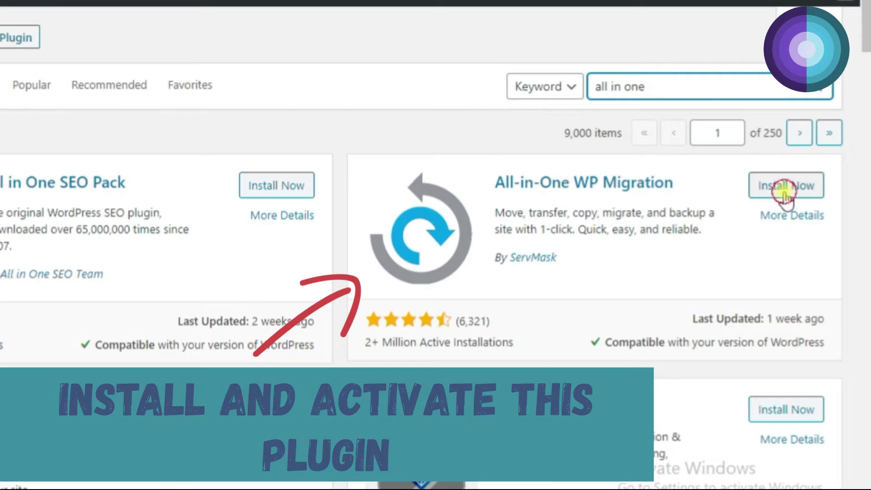
pyautogui.click(787, 197)
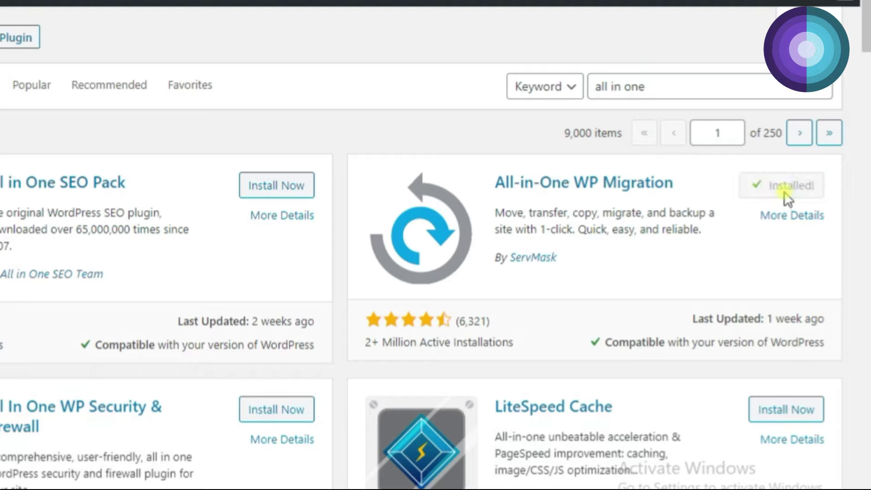
pyautogui.click(787, 198)
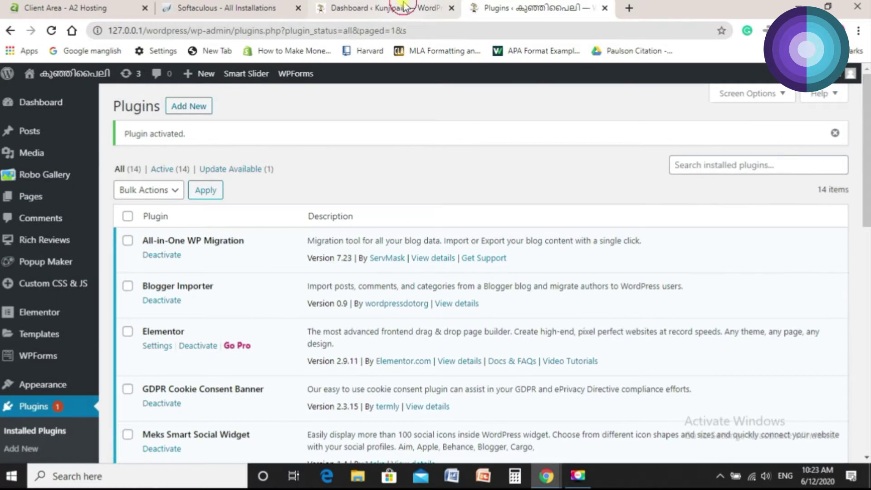
# On the live Kunjipaili dashboard, search 'all in one' and add the migration plugin there too.
pyautogui.click(406, 8)
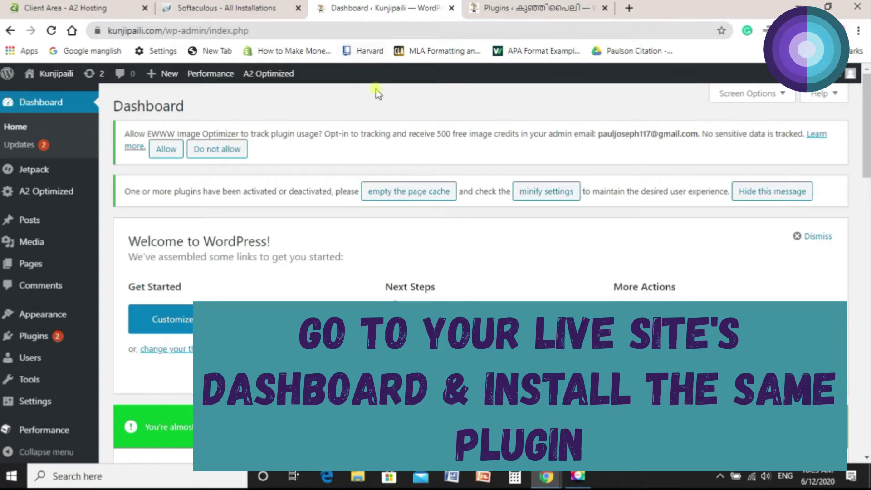
pyautogui.moveTo(77, 337)
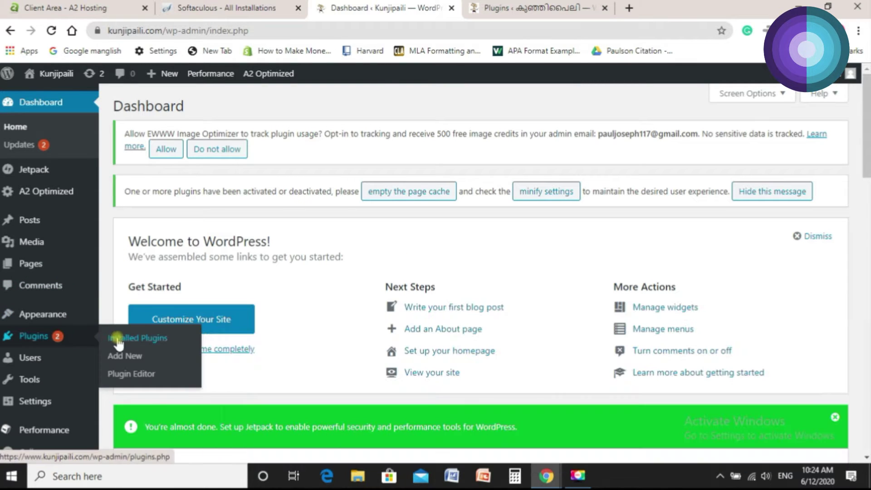
pyautogui.click(729, 244)
pyautogui.write('all in o')
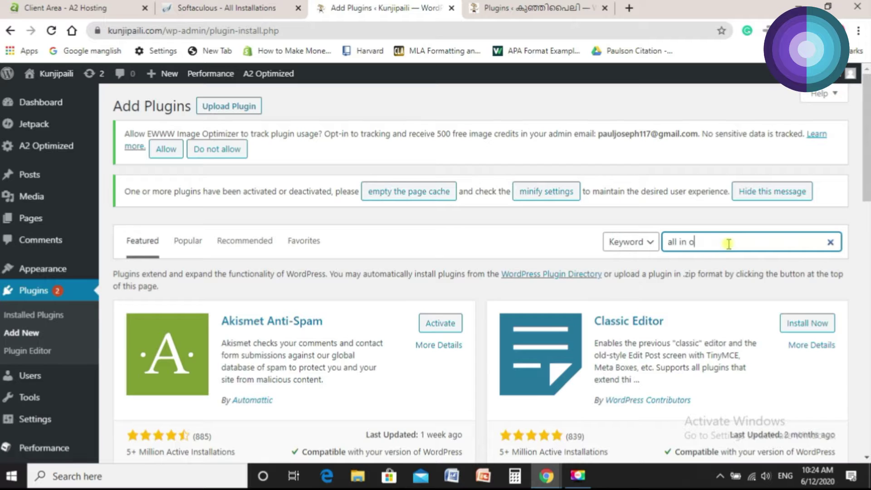
pyautogui.write('ne')
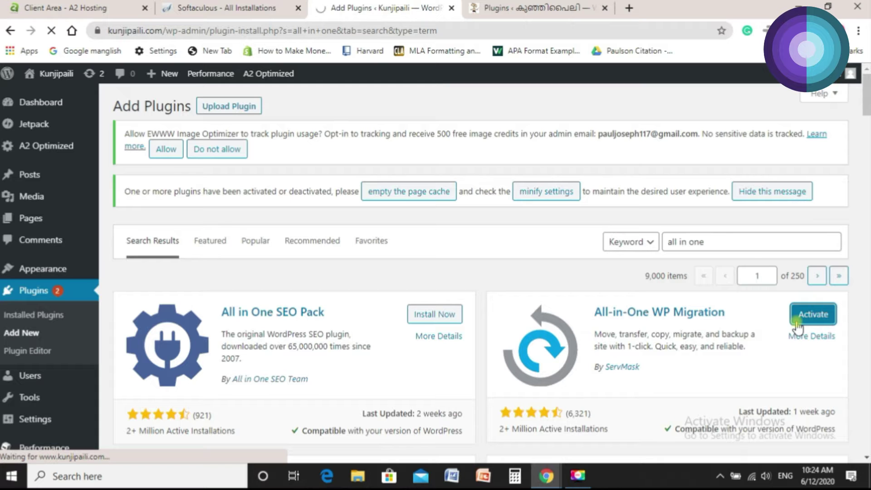
pyautogui.click(556, 10)
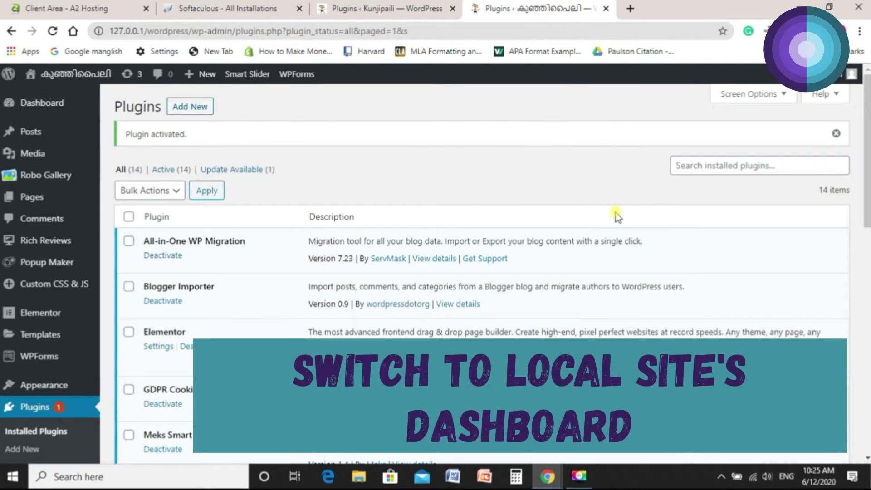
# Export the entire local site to a file from All-in-One WP Migration's Export page.
pyautogui.scroll(-5, 616, 216)
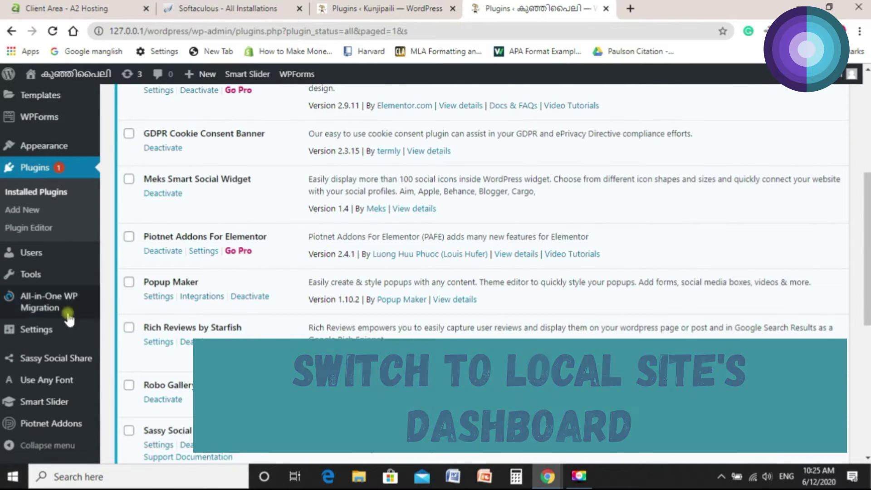
pyautogui.moveTo(89, 308)
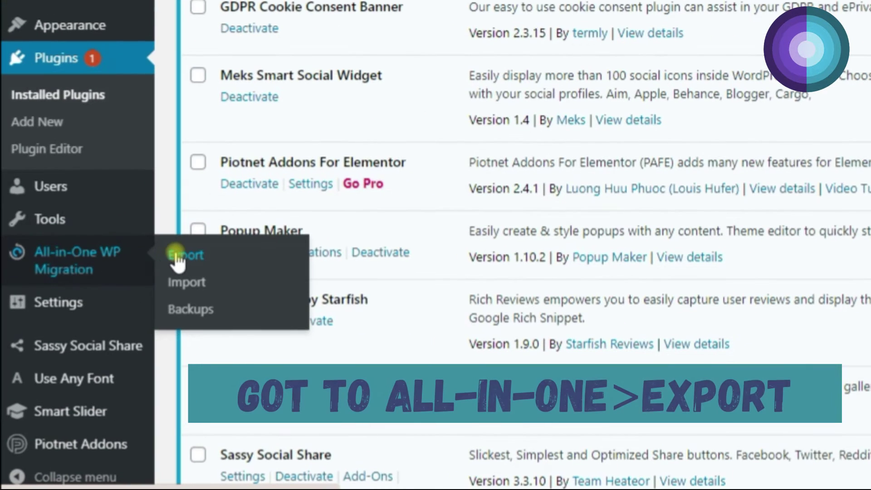
pyautogui.click(177, 255)
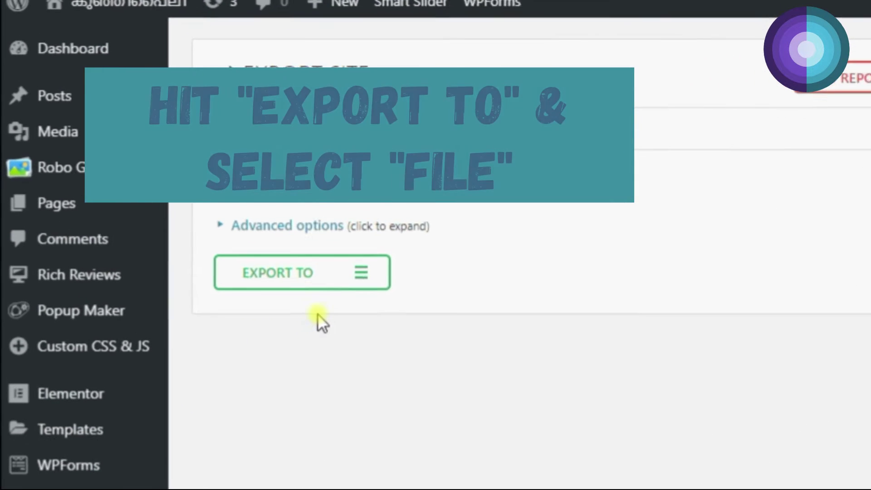
pyautogui.click(295, 291)
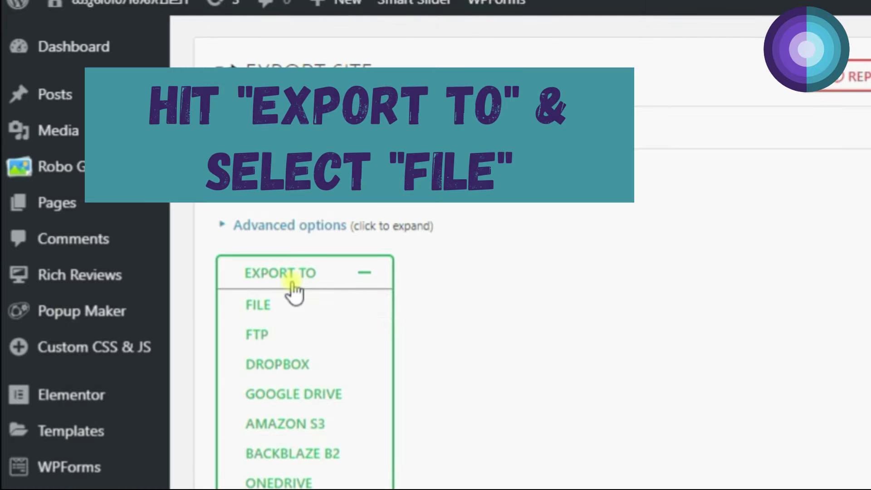
pyautogui.click(297, 304)
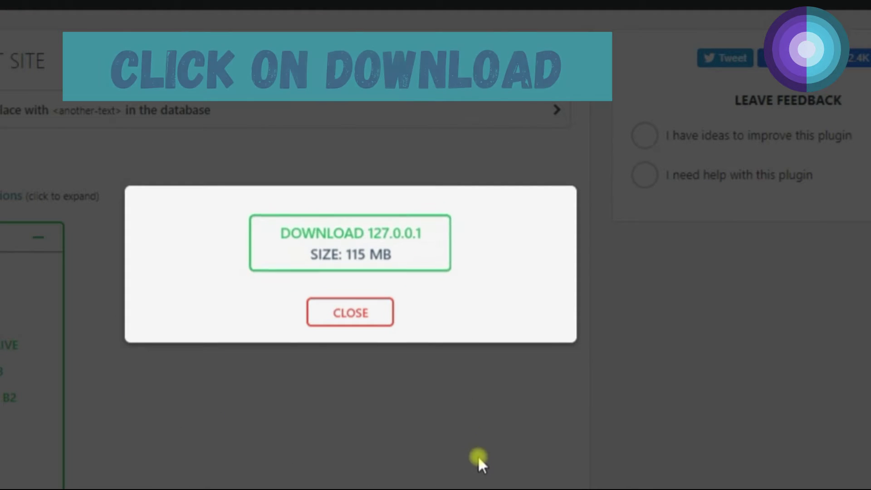
# Download the 115 MB 127.0.0.1 .wpress backup and close the export dialog.
pyautogui.click(408, 263)
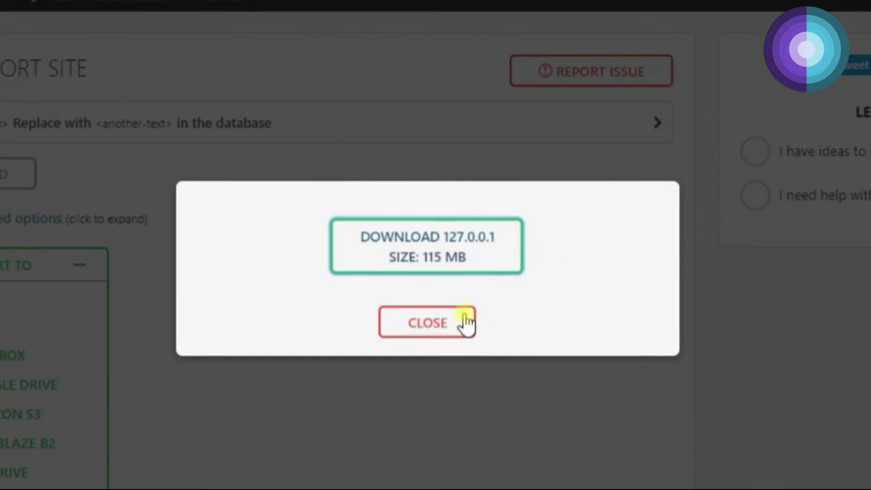
pyautogui.click(439, 323)
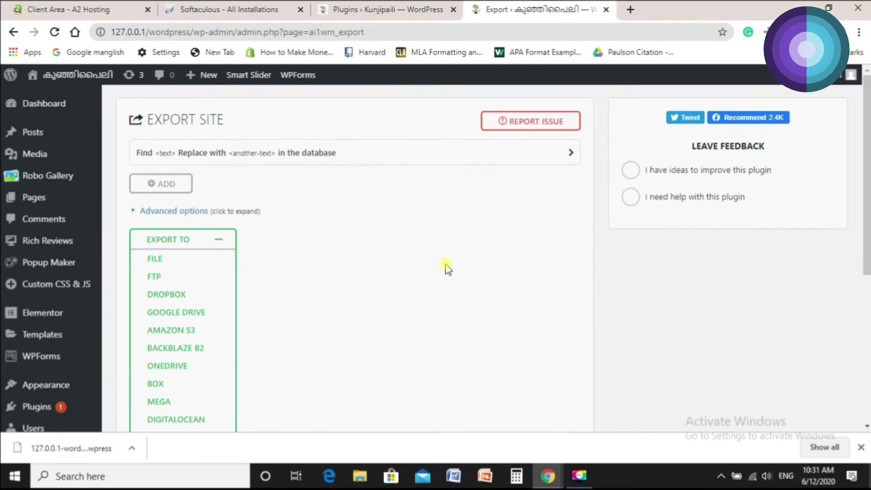
# On the live site's All-in-One WP Migration Import page, choose importing from a local file.
pyautogui.click(400, 9)
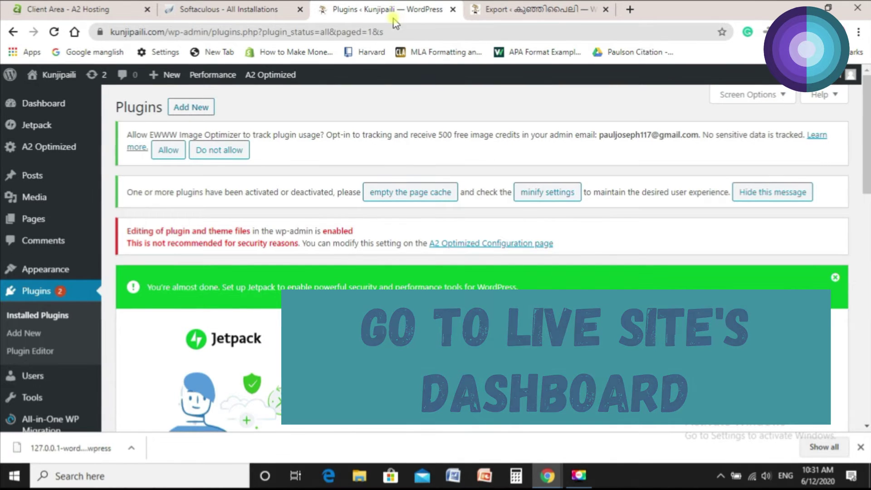
pyautogui.scroll(-5, 343, 240)
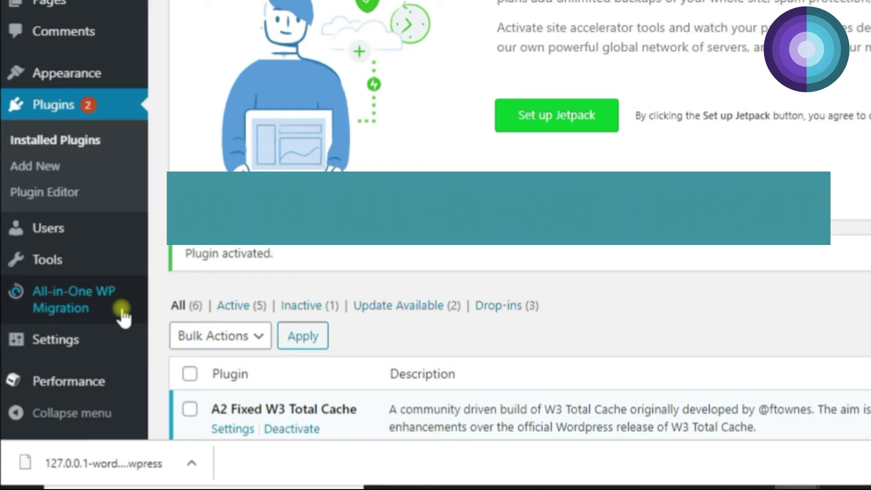
pyautogui.moveTo(121, 308)
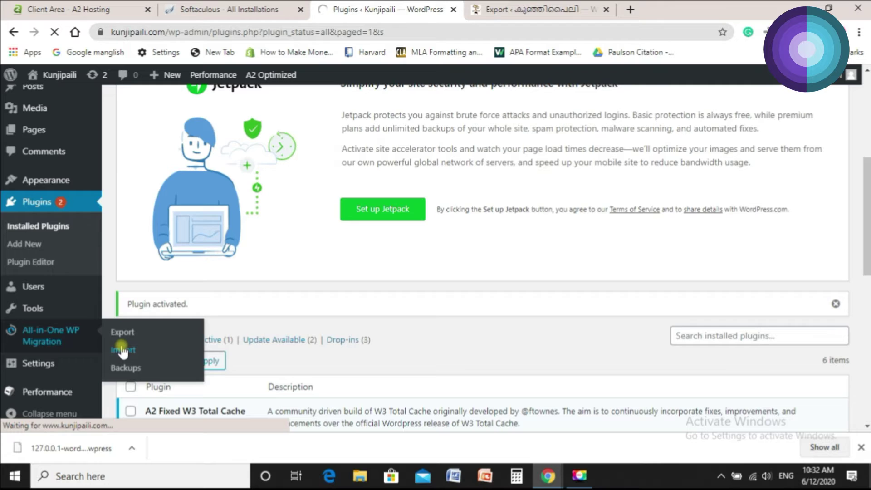
pyautogui.click(178, 320)
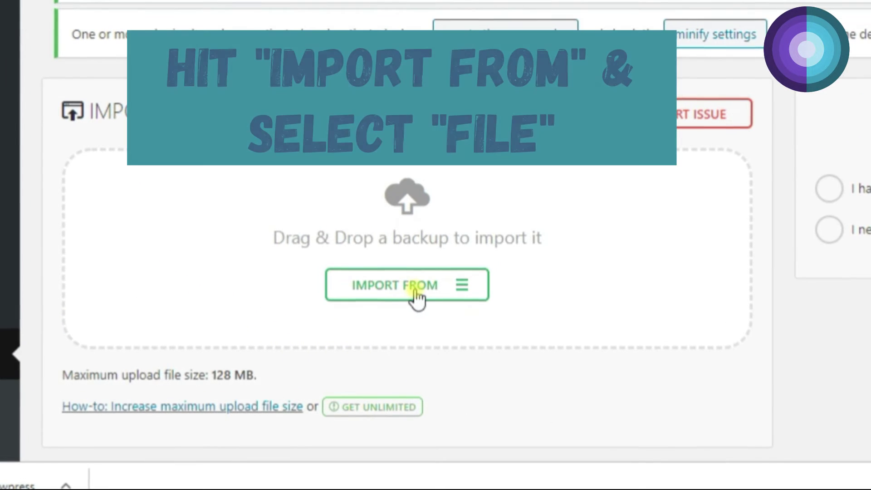
pyautogui.click(416, 293)
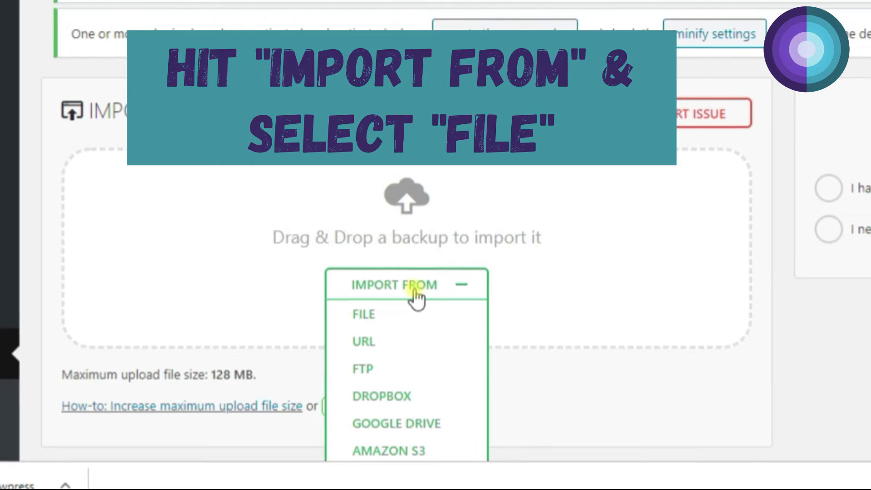
pyautogui.click(415, 313)
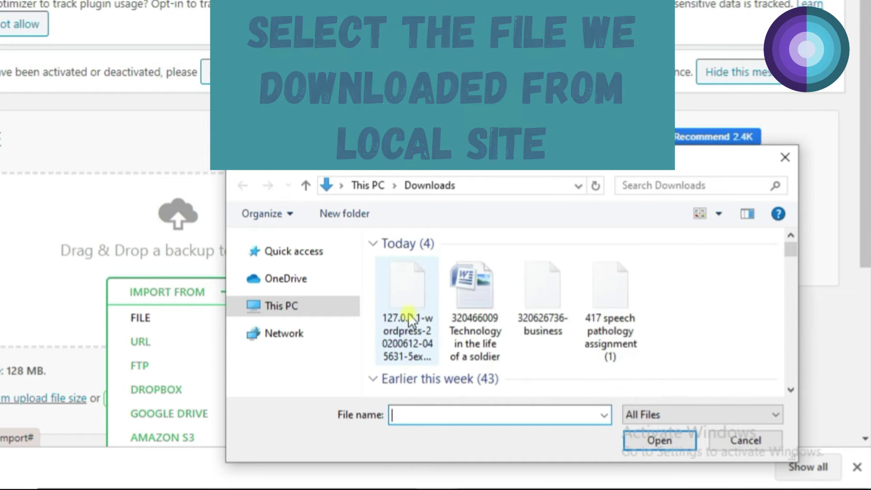
# Open the 127.0.0.1-wordpress backup from Downloads to import it into the live site.
pyautogui.click(411, 338)
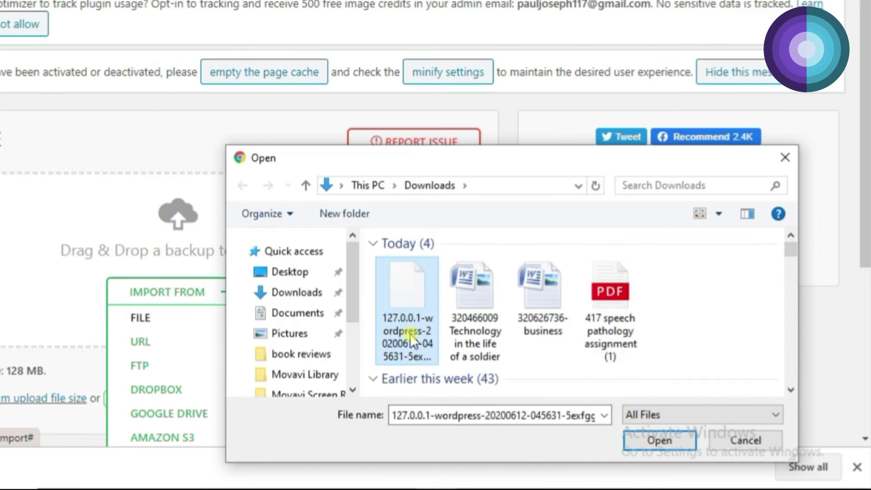
pyautogui.click(631, 444)
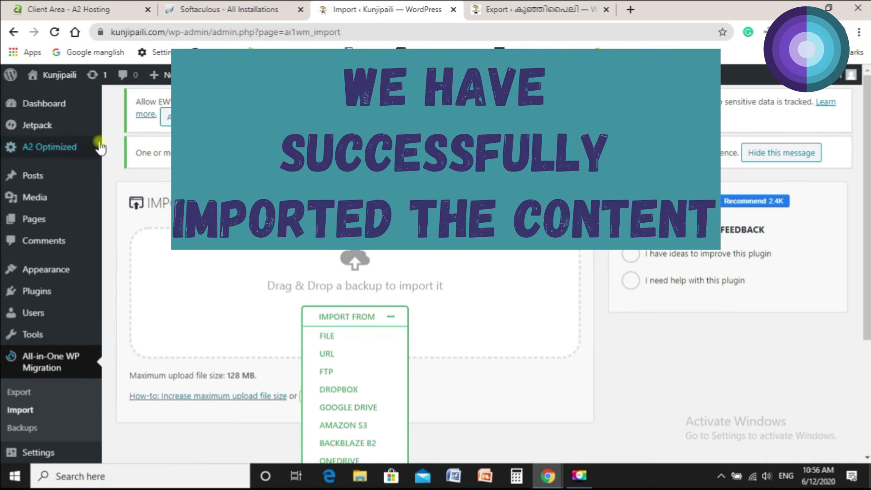
# Open kunjipaili.com in a new tab and scroll through the imported local content.
pyautogui.moveTo(54, 77)
pyautogui.rightClick(53, 98)
pyautogui.click(65, 108)
pyautogui.click(487, 16)
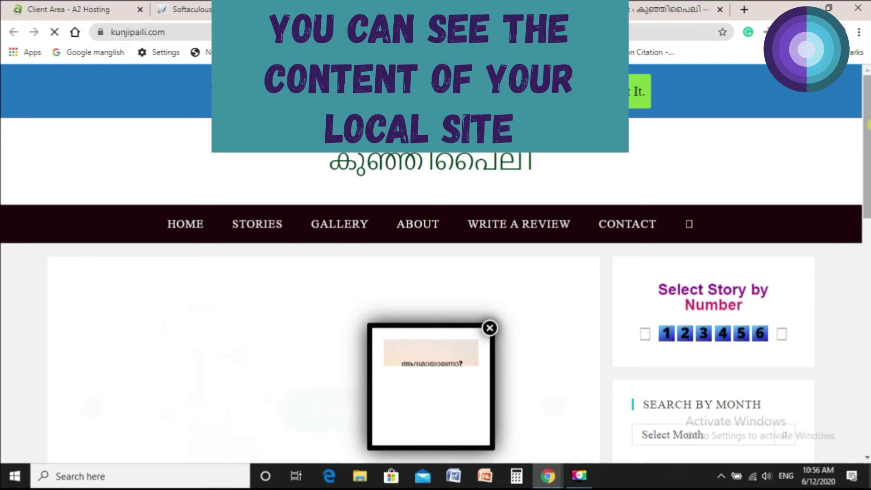
pyautogui.scroll(-10, 436, 273)
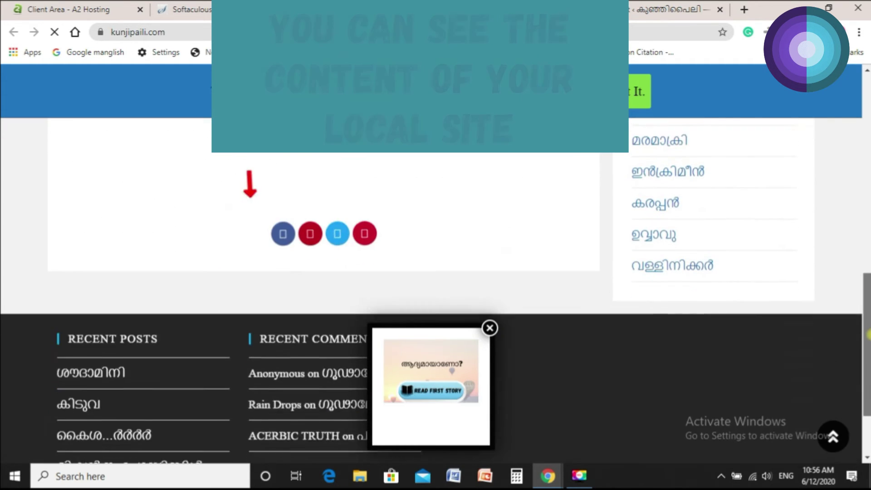
pyautogui.scroll(10, 436, 273)
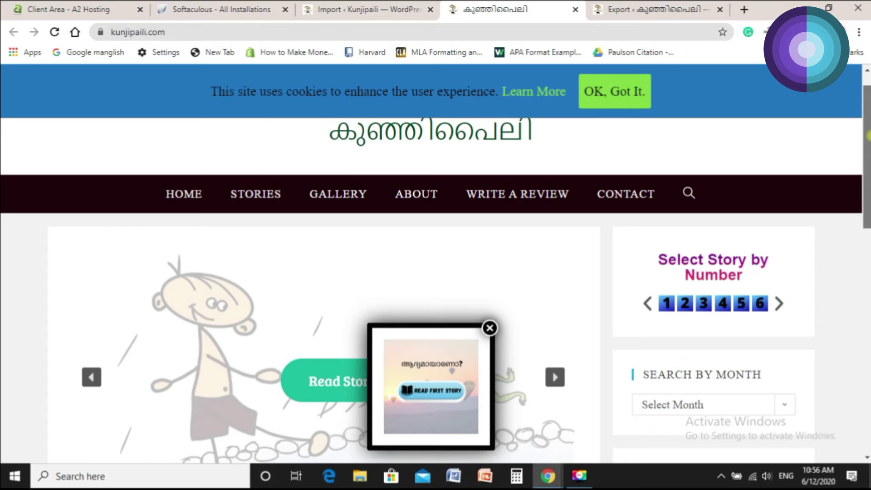
pyautogui.scroll(1, 436, 273)
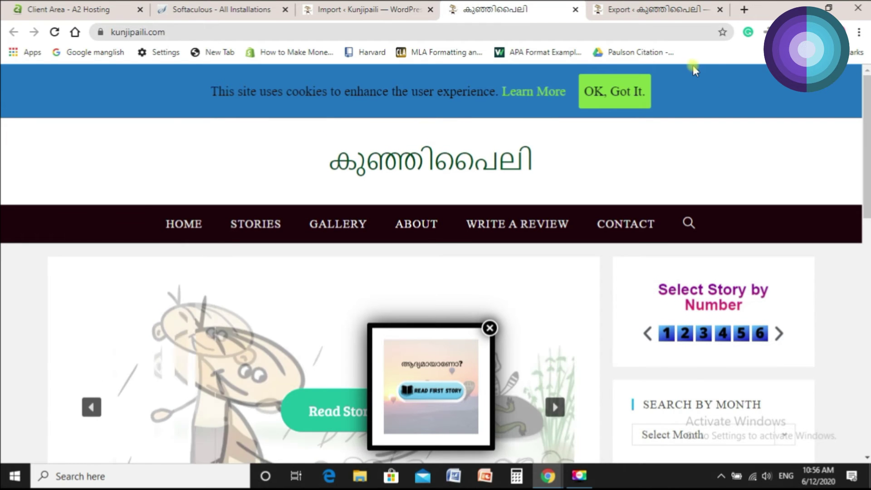
# Go to the live site's login page by appending /login to its address.
pyautogui.click(273, 33)
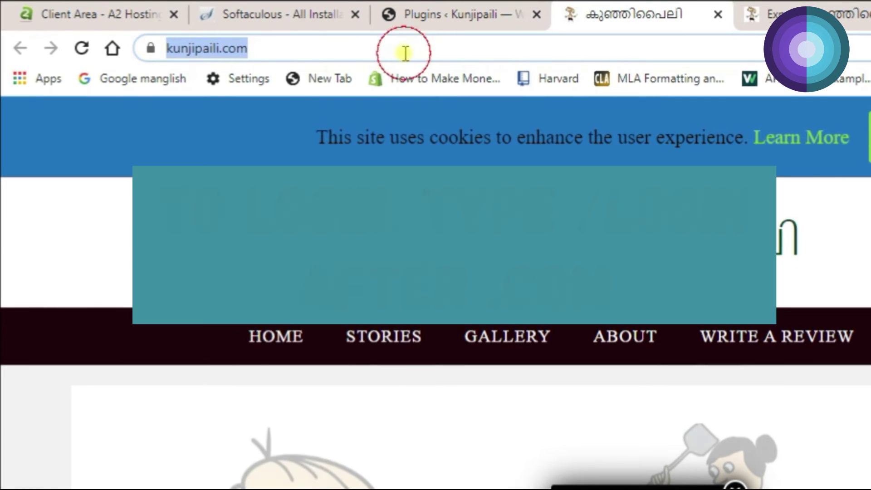
pyautogui.press('End')
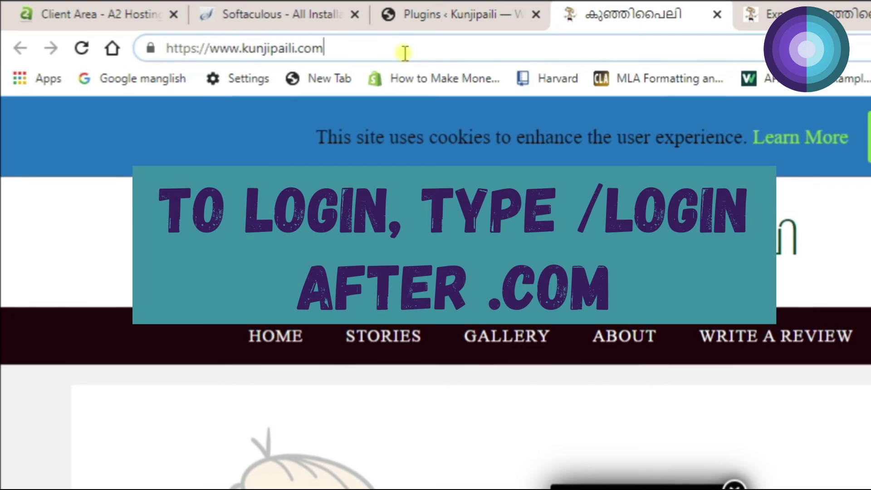
pyautogui.write('/log')
pyautogui.write('in')
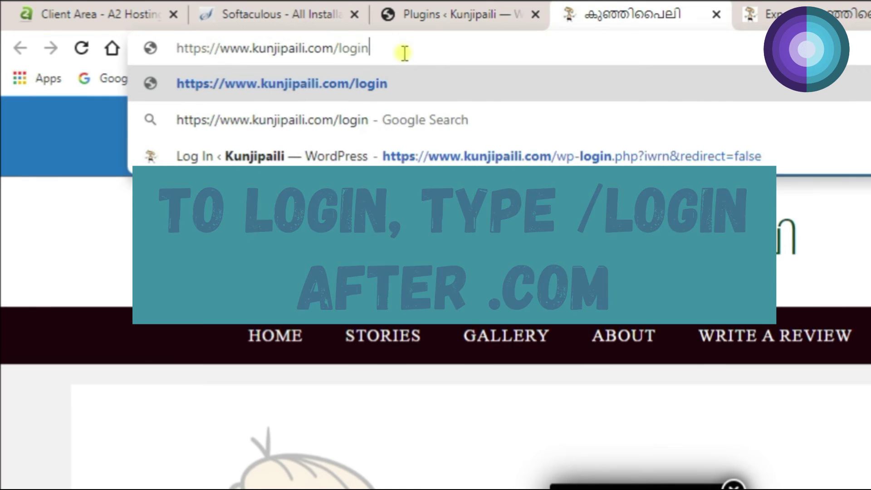
pyautogui.press('Return')
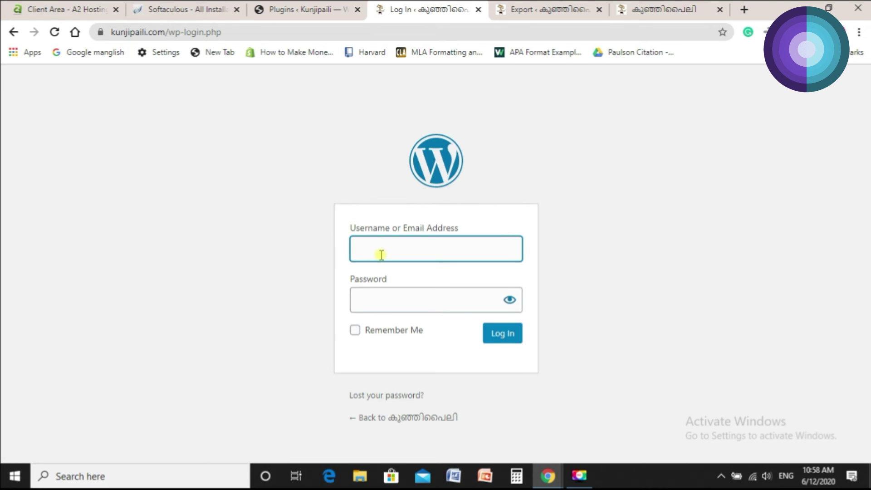
# Sign in with the local site's admin username and password.
pyautogui.click(381, 255)
pyautogui.write('admin')
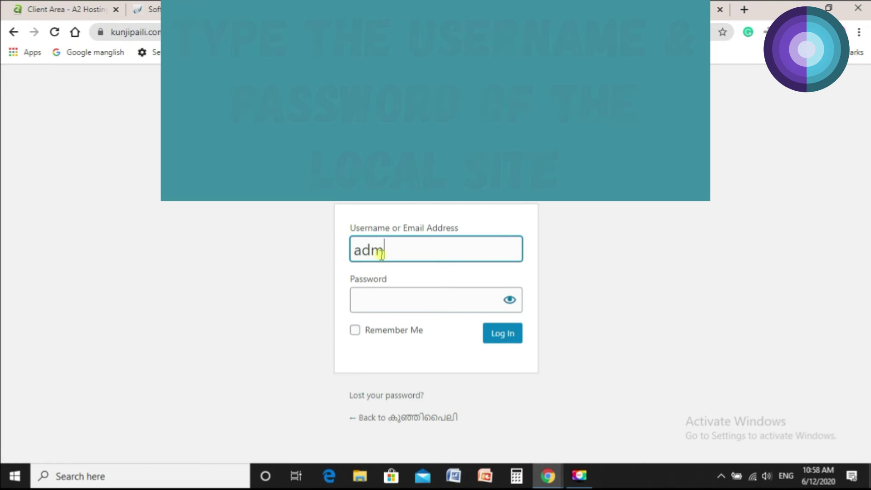
pyautogui.click(398, 298)
pyautogui.write('••••')
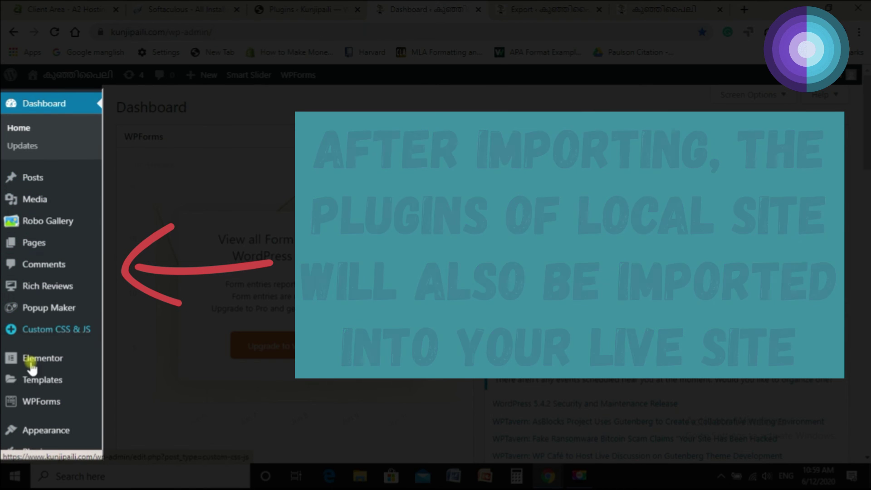
pyautogui.scroll(-3, 31, 368)
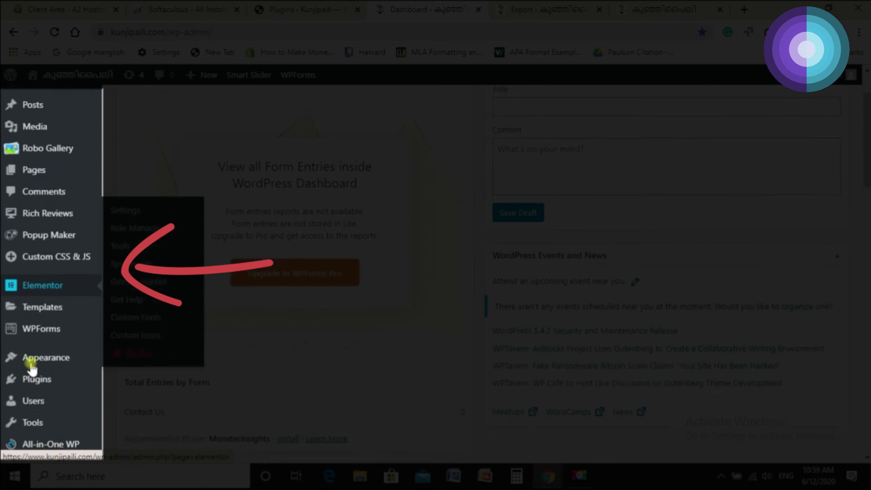
pyautogui.scroll(3, 280, 376)
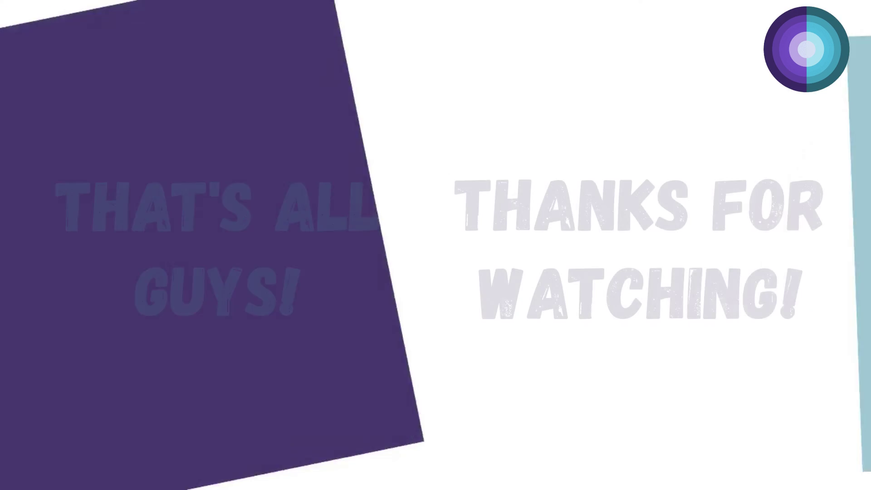